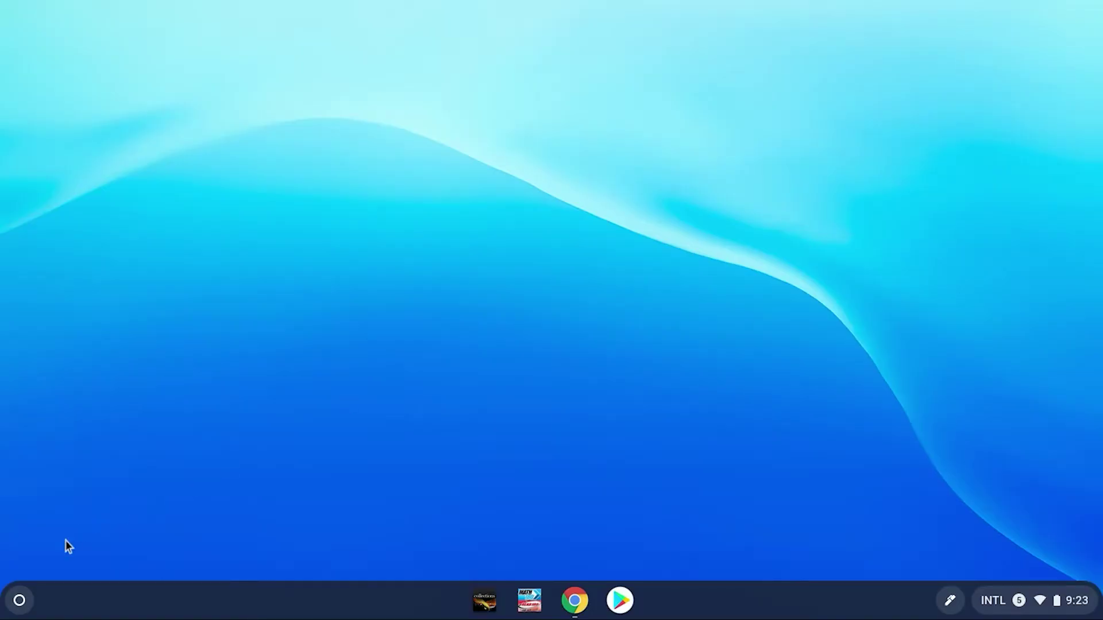
Search the Launcher for 'camera' and launch the Camera app
{"action": "left_click", "coordinate": [20, 602]}
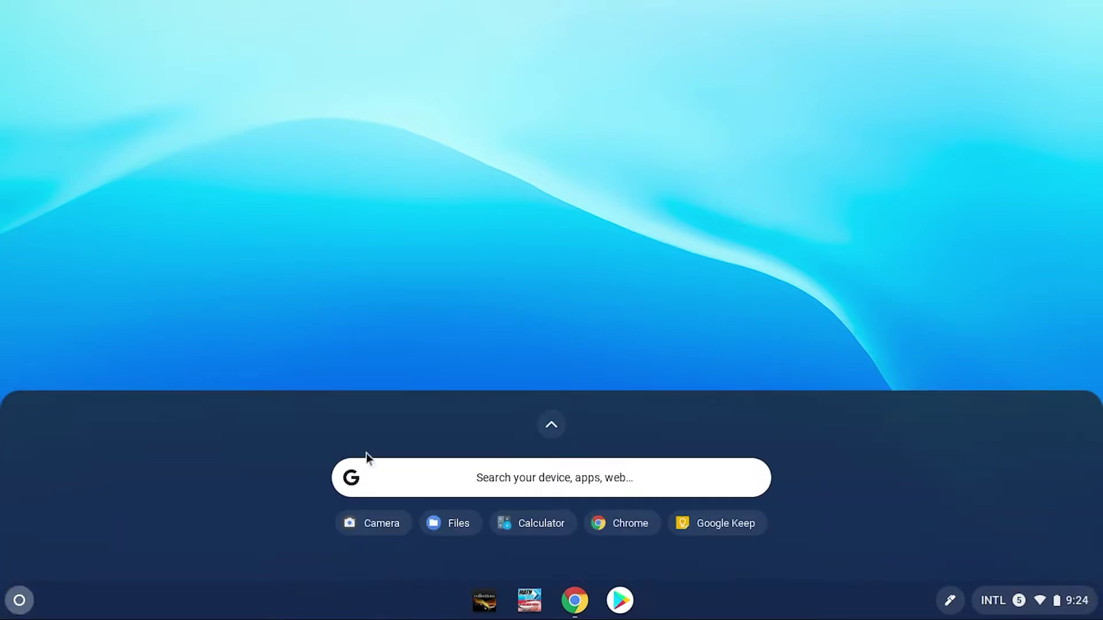
{"action": "left_click", "coordinate": [412, 474]}
{"action": "type", "text": "camera"}
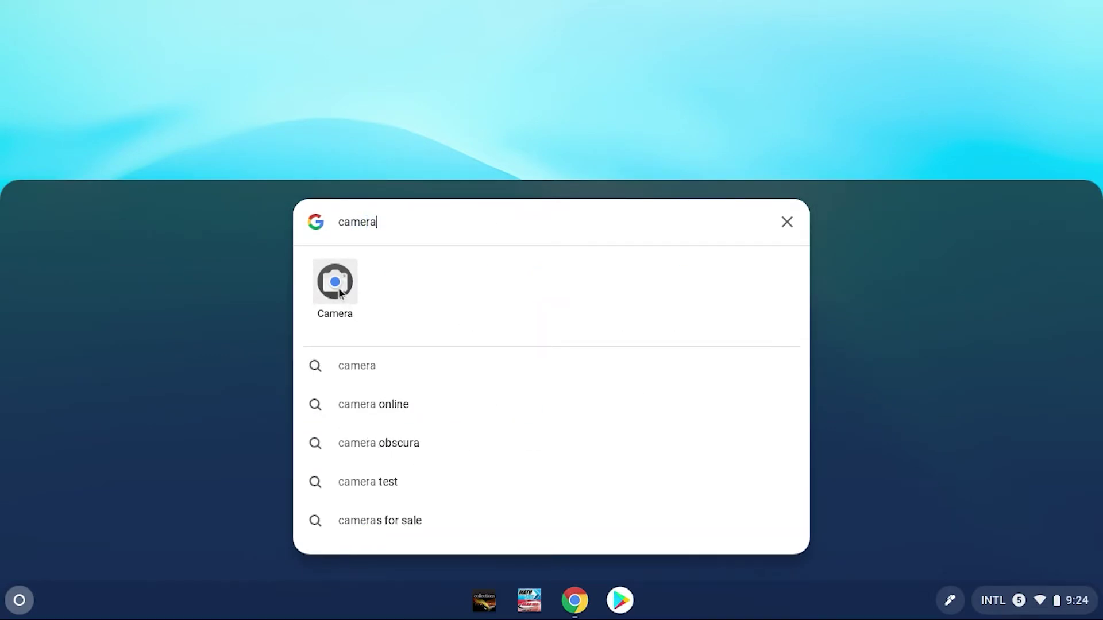
{"action": "left_click", "coordinate": [338, 290]}
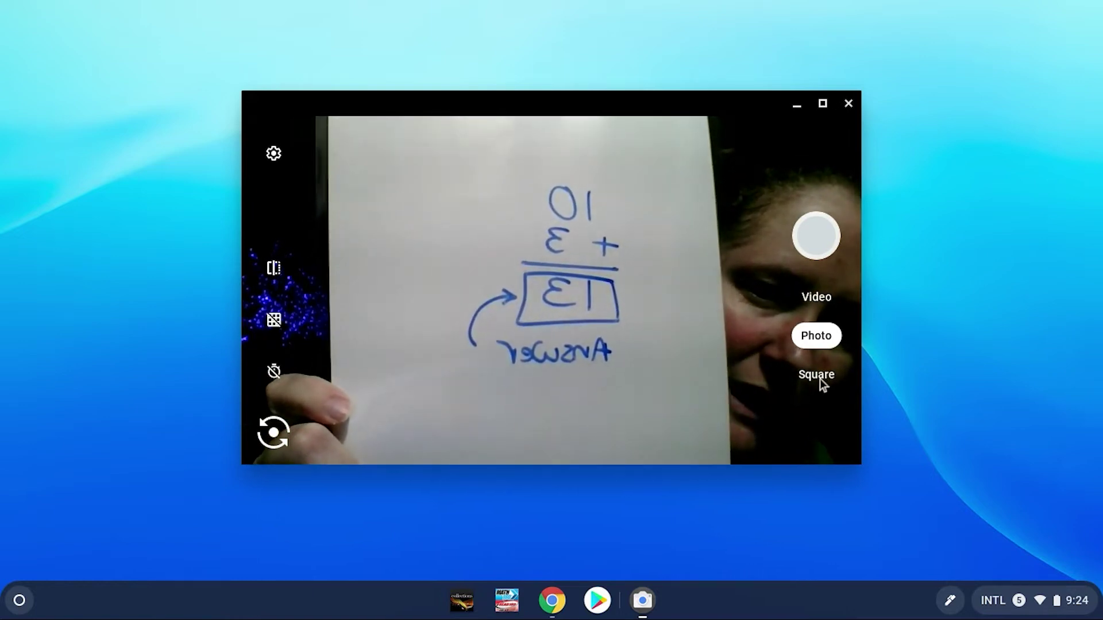
Switch Camera to Square mode and capture the handwritten 10 + 3 = 13 sheet
{"action": "left_click", "coordinate": [819, 378]}
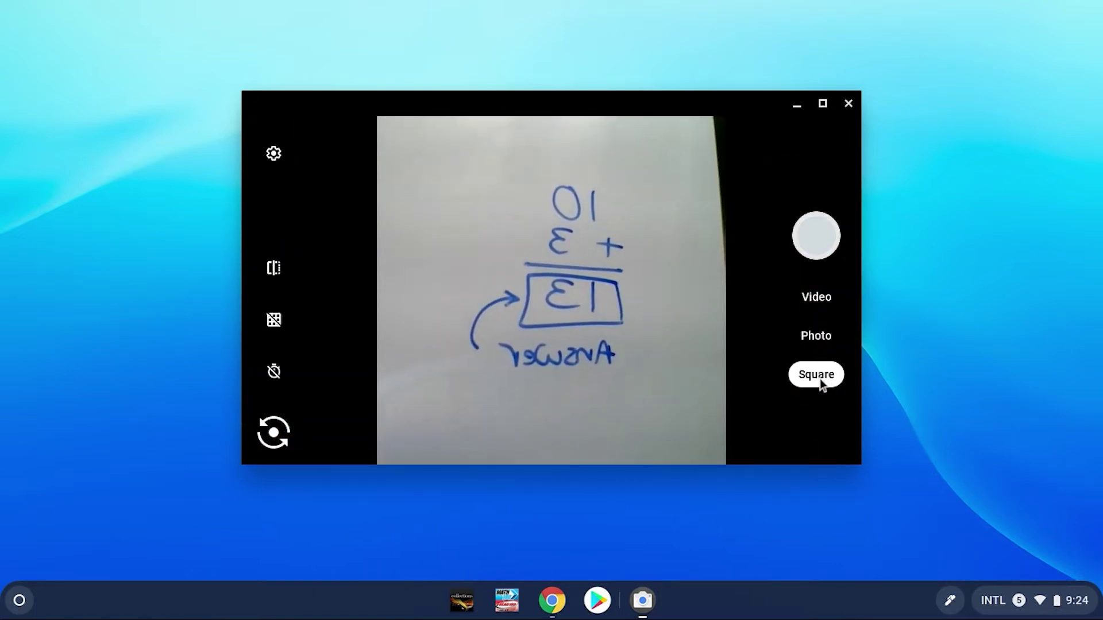
{"action": "left_click", "coordinate": [810, 239]}
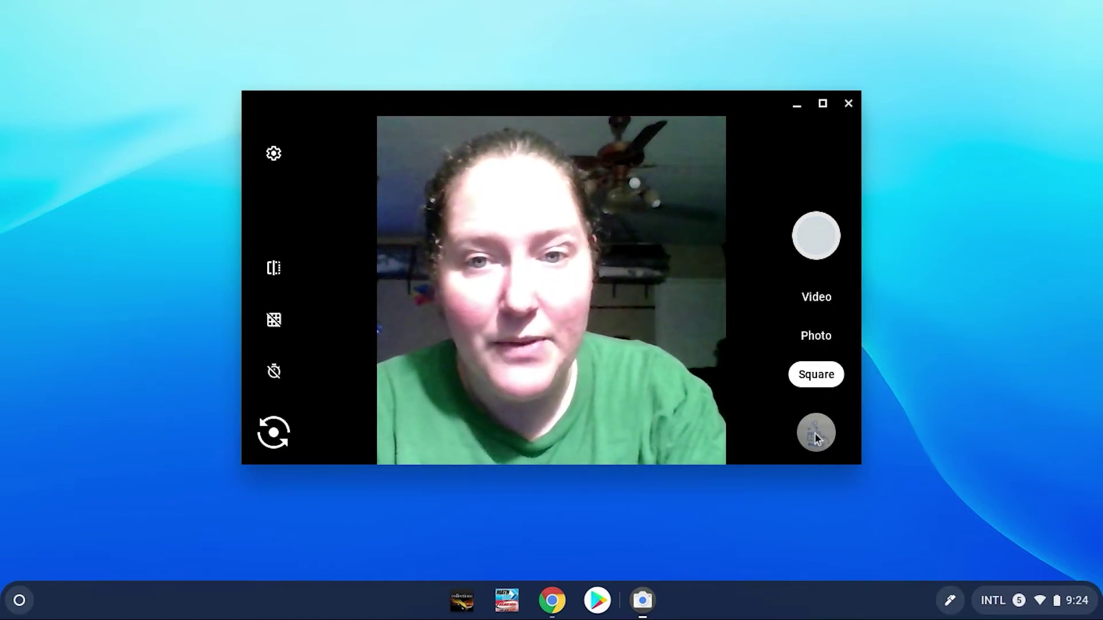
Rename the new photo in Gallery to 'math problem' and close the viewer
{"action": "left_click", "coordinate": [814, 433]}
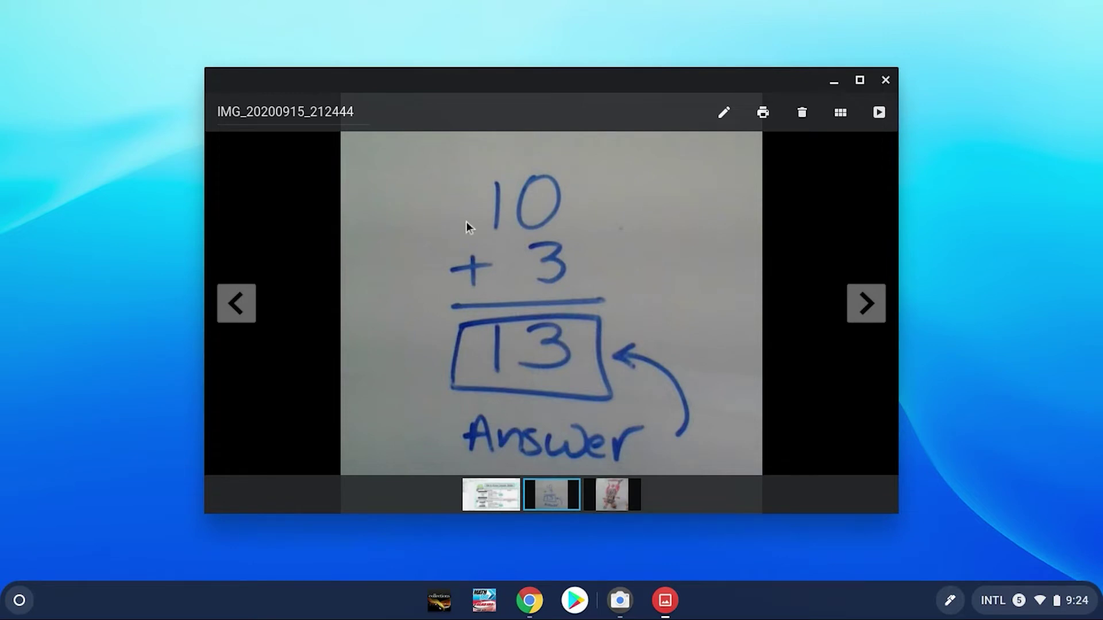
{"action": "left_click", "coordinate": [310, 114]}
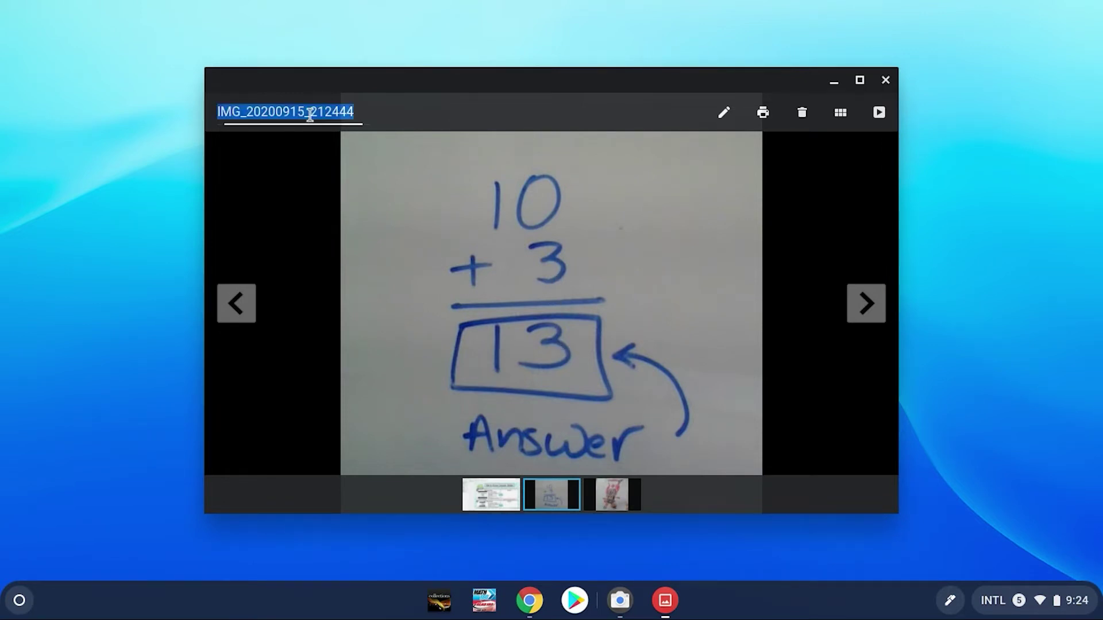
{"action": "key", "text": "BackSpace"}
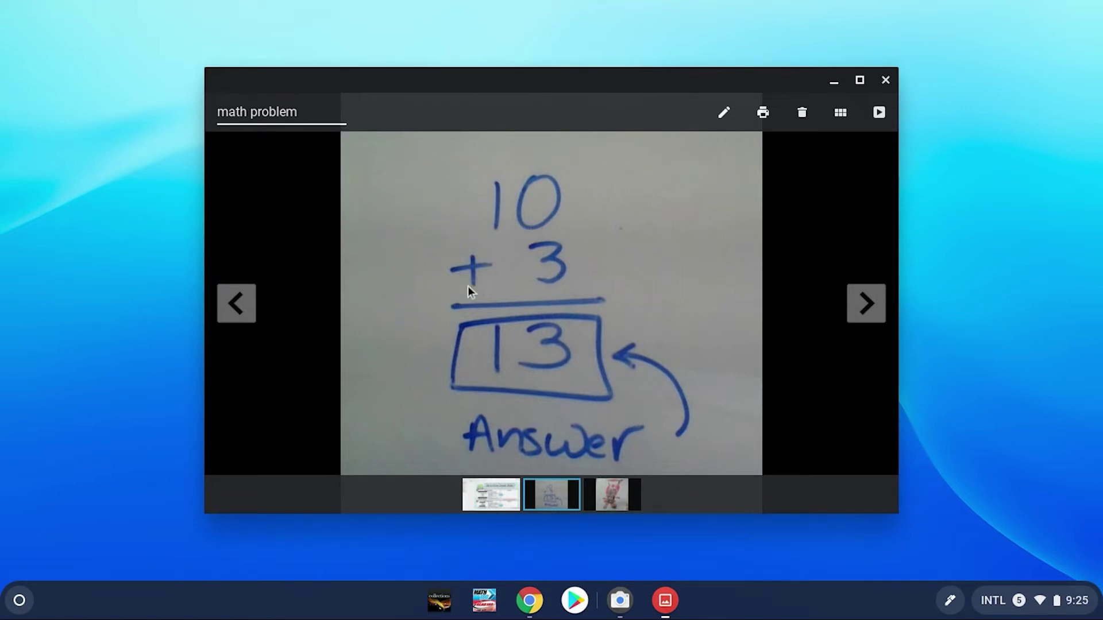
{"action": "key", "text": "Return"}
{"action": "left_click", "coordinate": [886, 84]}
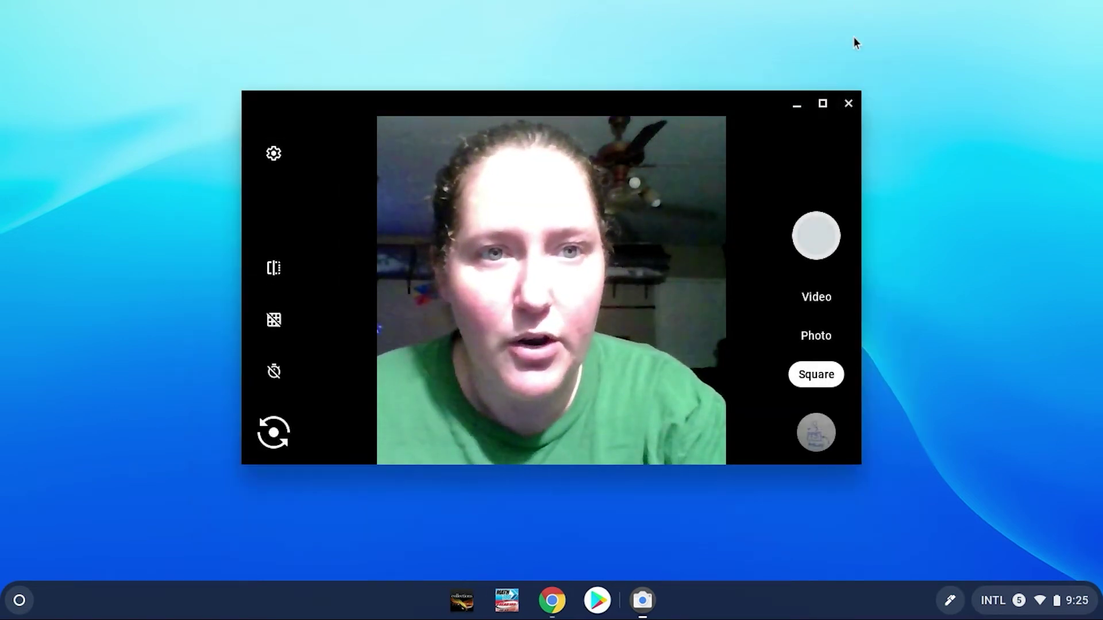
Close Camera, return to the Math Quiz form, and choose Add file under the 10 + 3 question
{"action": "left_click", "coordinate": [848, 104]}
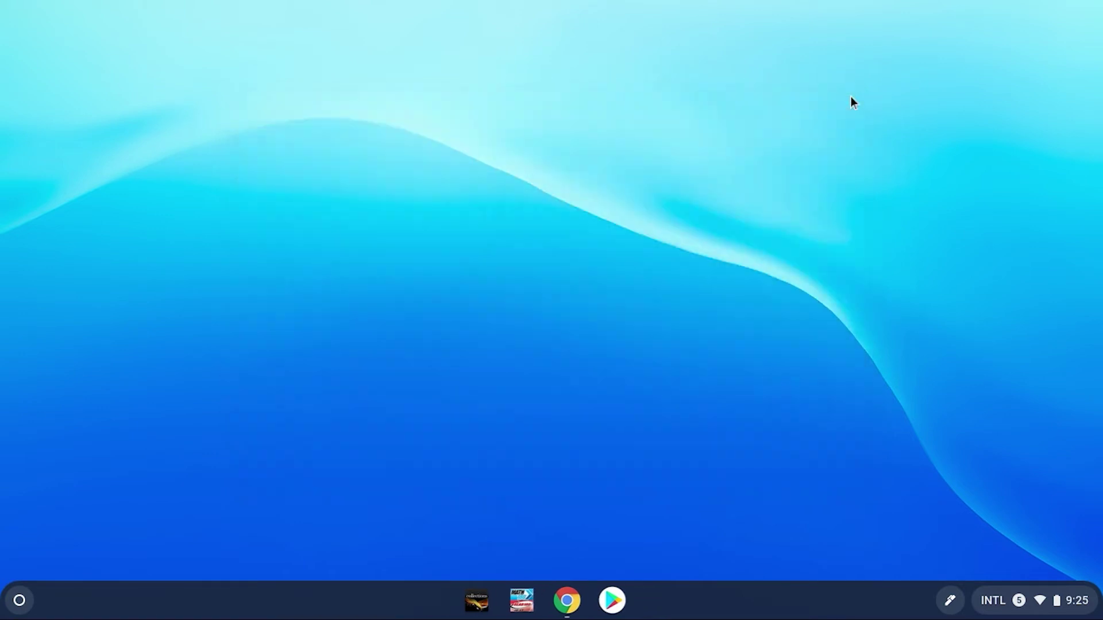
{"action": "left_click", "coordinate": [574, 601]}
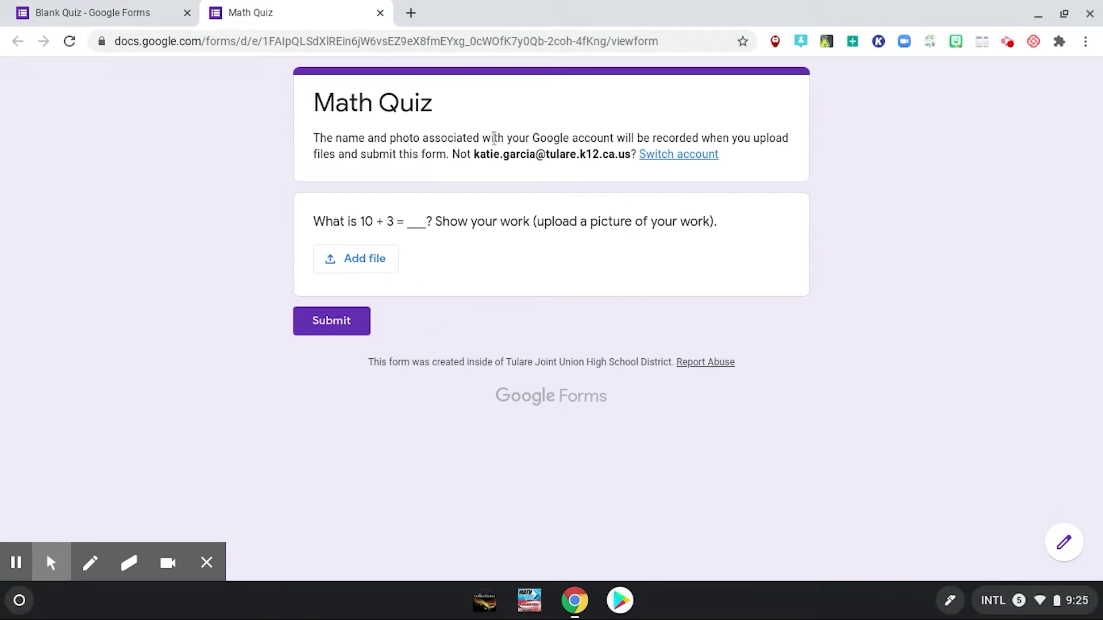
{"action": "left_click", "coordinate": [357, 262]}
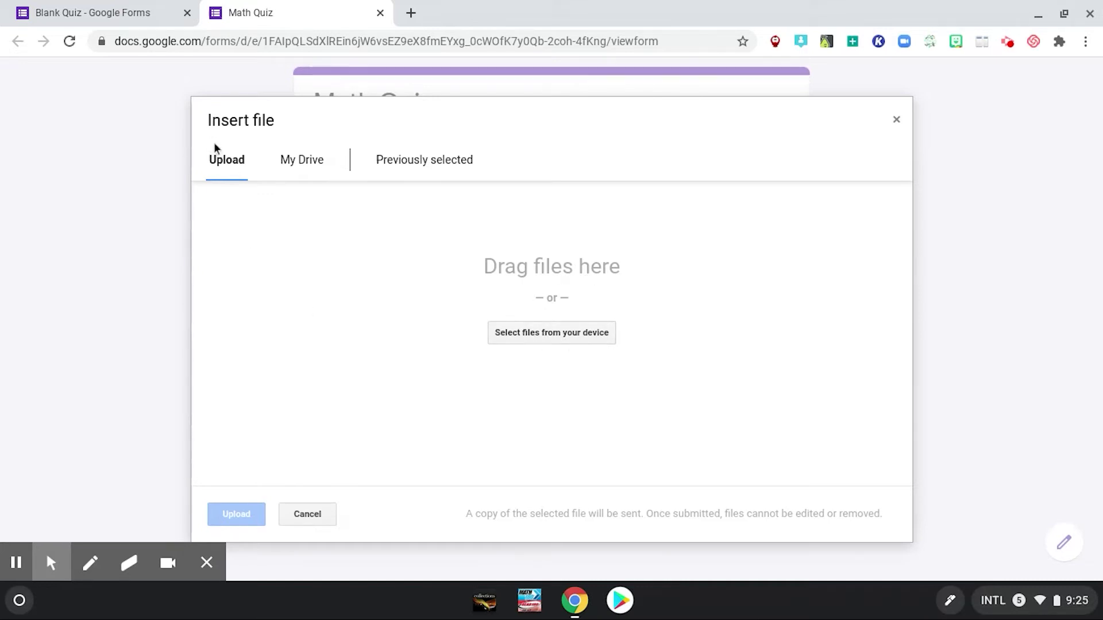
Pick a file from the device and browse to My files > Downloads
{"action": "left_click", "coordinate": [561, 337]}
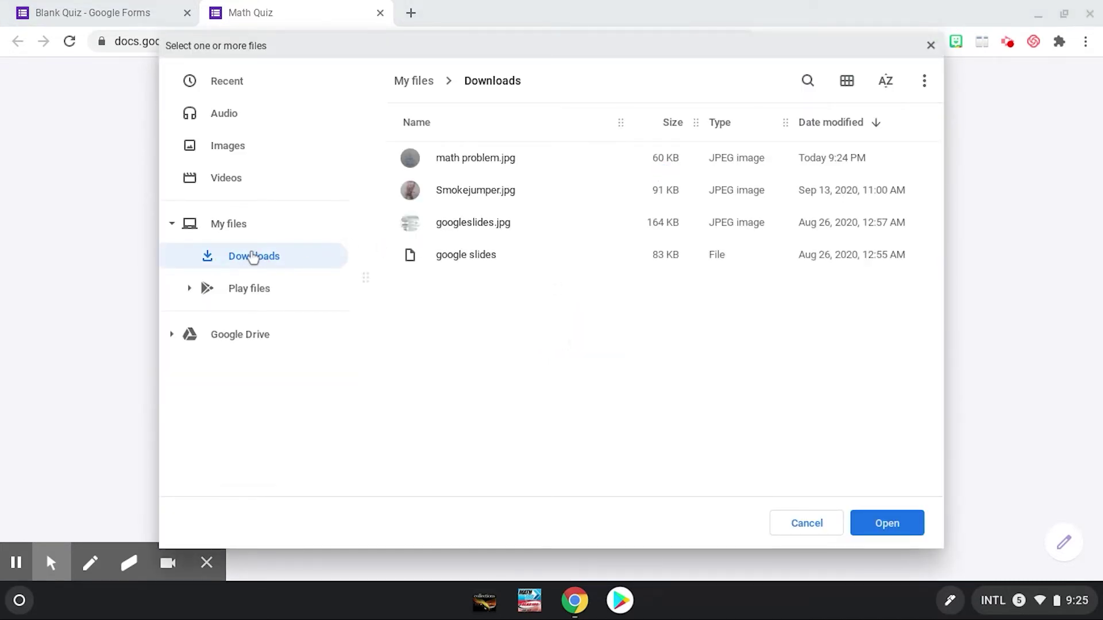
{"action": "left_click", "coordinate": [232, 225]}
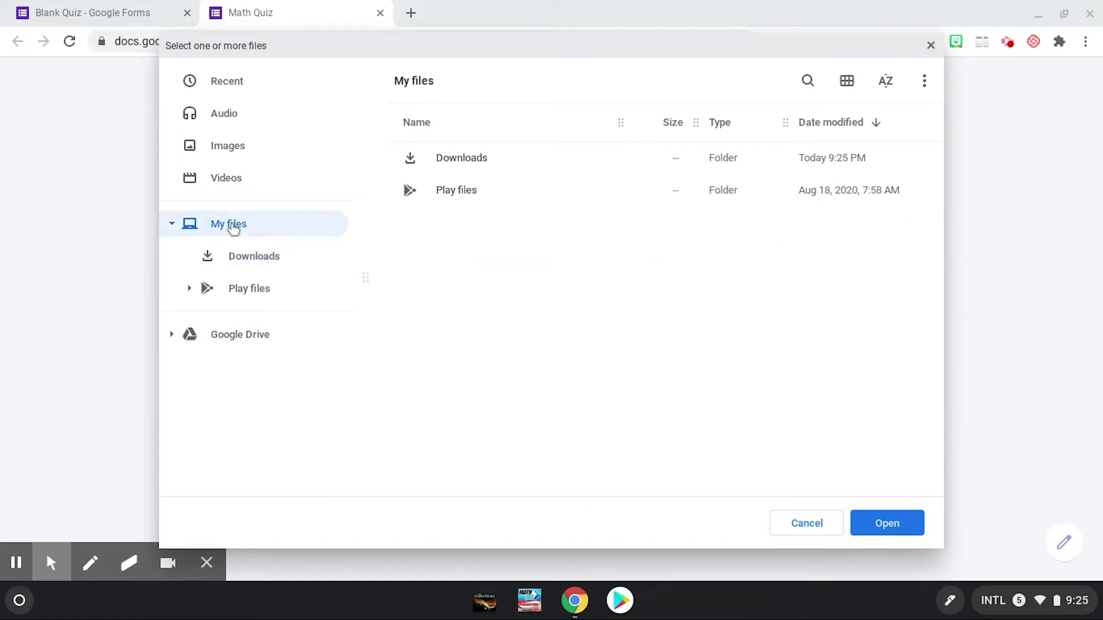
{"action": "left_click", "coordinate": [250, 256]}
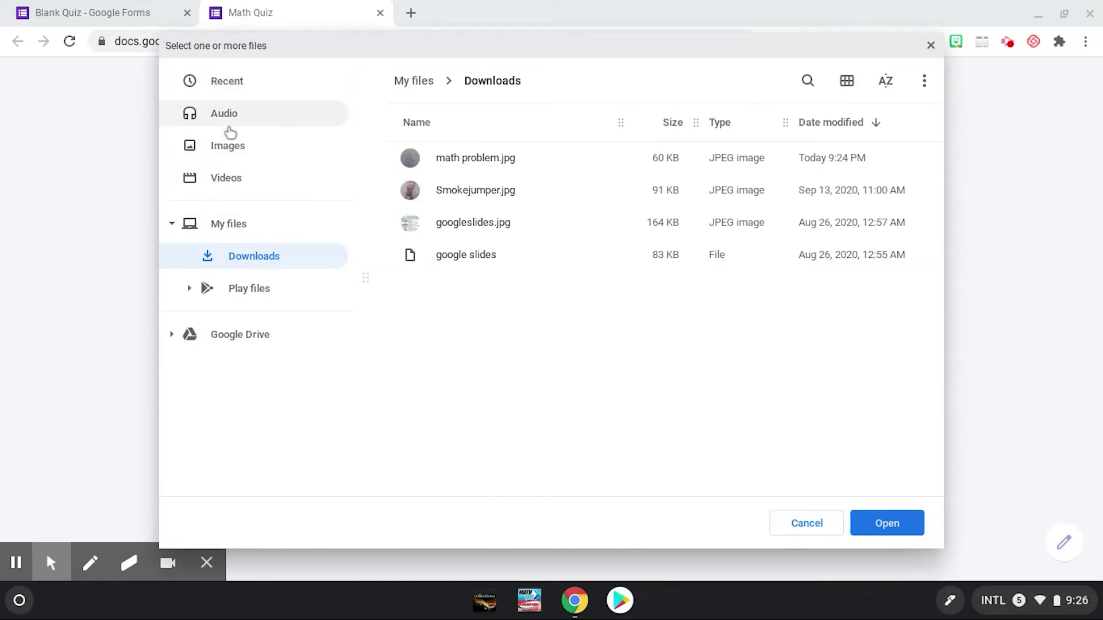
Search Google Drive for 'math probl', then clear the search
{"action": "left_click", "coordinate": [258, 339]}
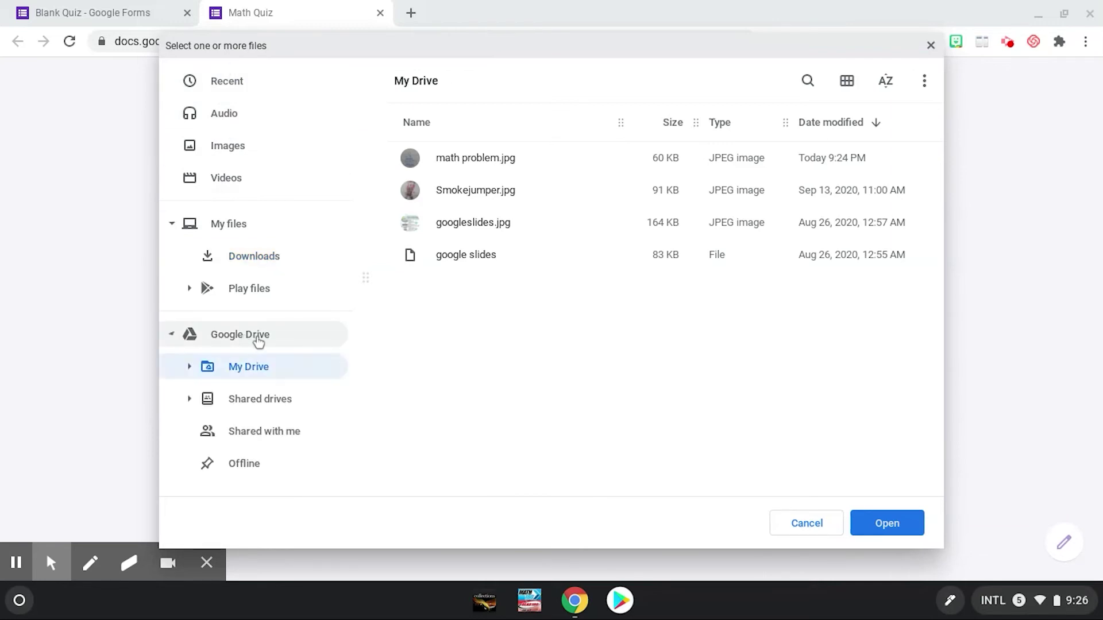
{"action": "left_click", "coordinate": [810, 81]}
{"action": "type", "text": "math probl"}
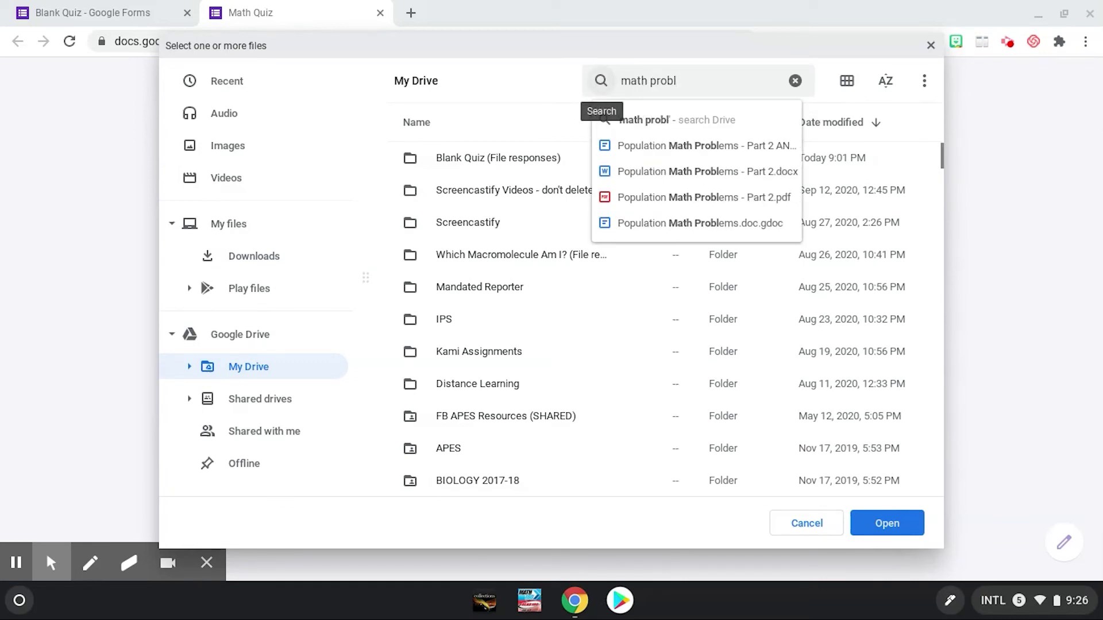
{"action": "key", "text": "BackSpace"}
{"action": "key", "text": "BackSpace"}
{"action": "key", "text": "BackSpace"}
{"action": "key", "text": "BackSpace"}
{"action": "key", "text": "BackSpace"}
{"action": "key", "text": "BackSpace"}
{"action": "key", "text": "BackSpace"}
{"action": "key", "text": "BackSpace"}
{"action": "key", "text": "BackSpace"}
{"action": "key", "text": "BackSpace"}
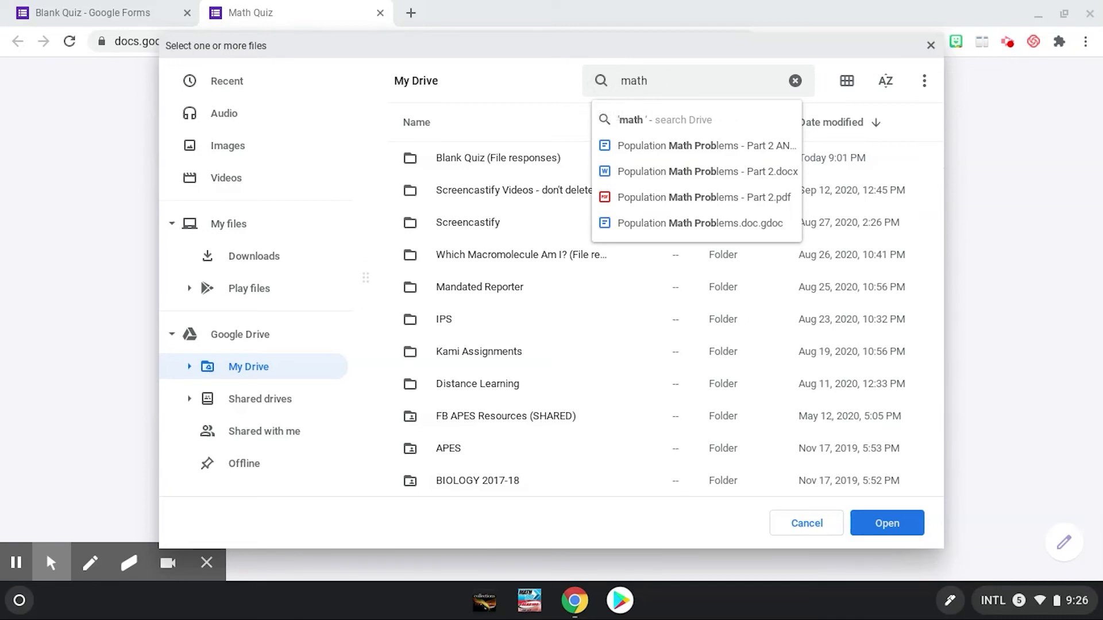
Go back to My files > Downloads and select math problem.jpg
{"action": "left_click", "coordinate": [231, 226]}
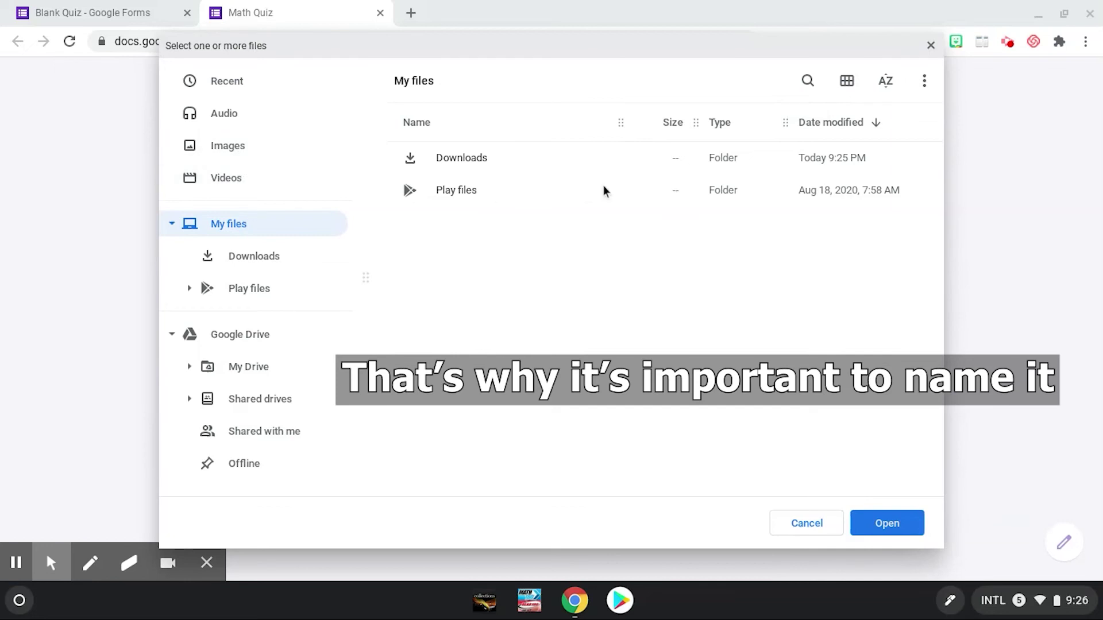
{"action": "left_click", "coordinate": [252, 264]}
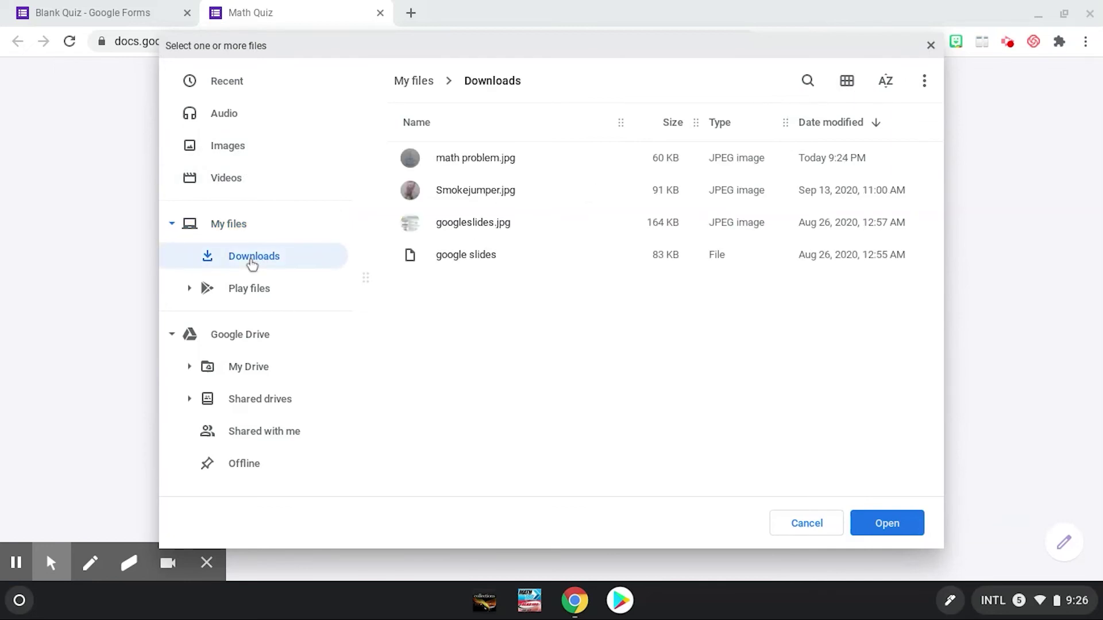
{"action": "left_click", "coordinate": [491, 156]}
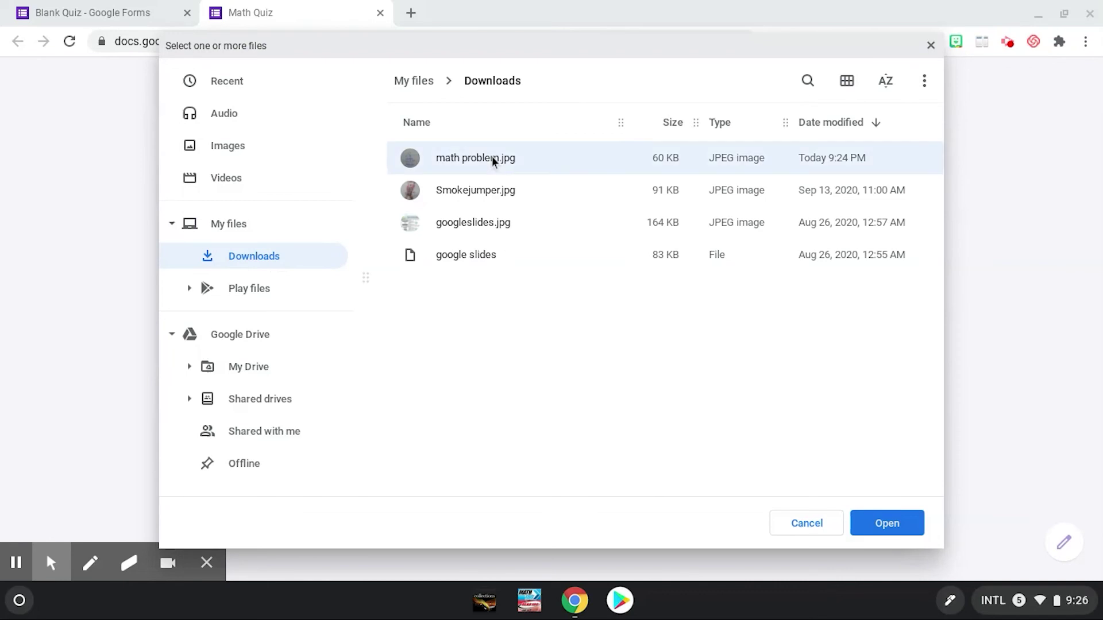
Confirm math problem.jpg and upload it as the quiz answer
{"action": "left_click", "coordinate": [888, 524]}
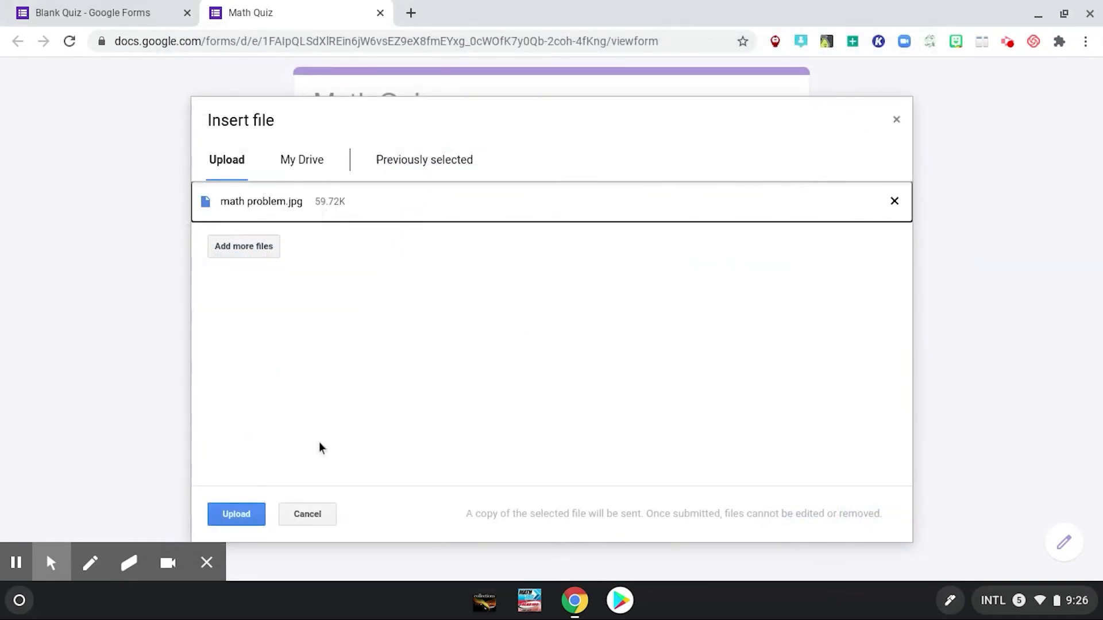
{"action": "left_click", "coordinate": [244, 517]}
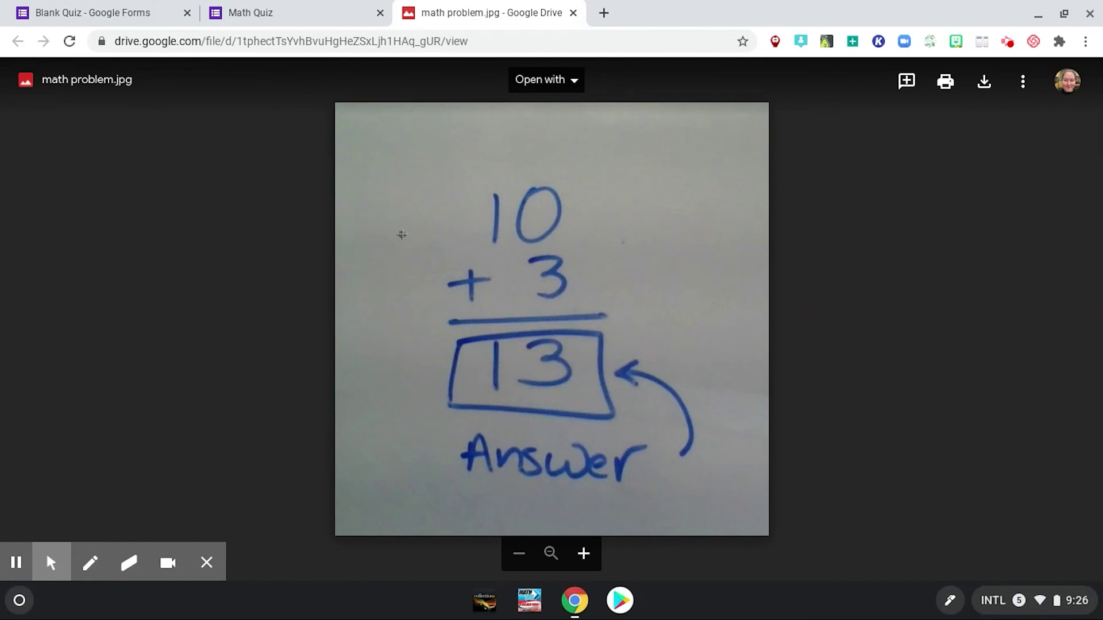
Close the Drive preview tab and submit the Math Quiz response
{"action": "left_click", "coordinate": [574, 12]}
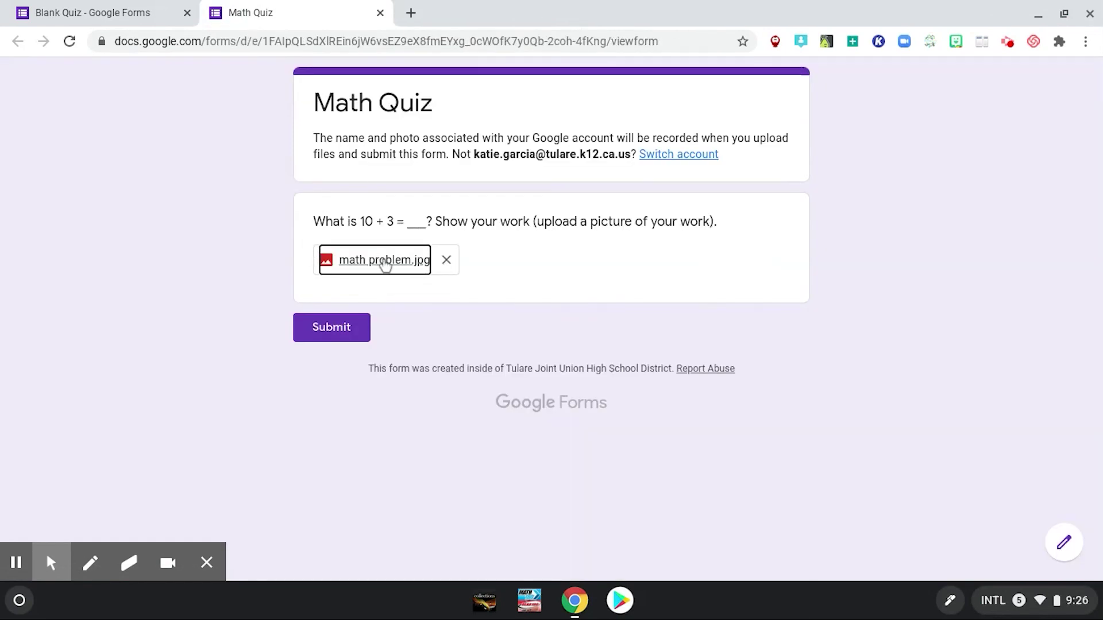
{"action": "left_click", "coordinate": [338, 331]}
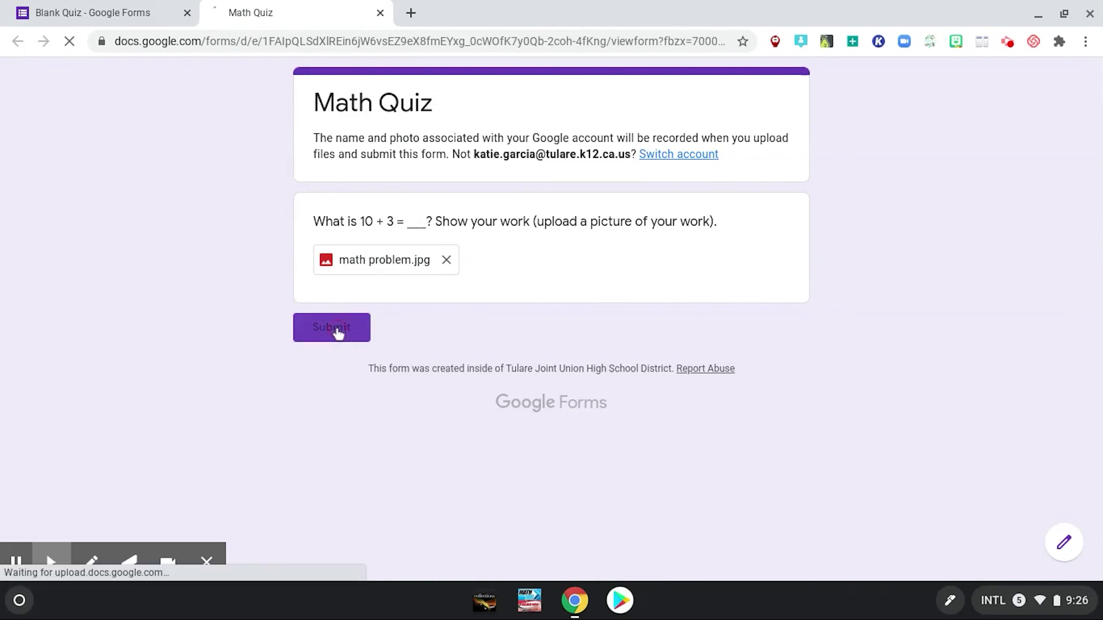